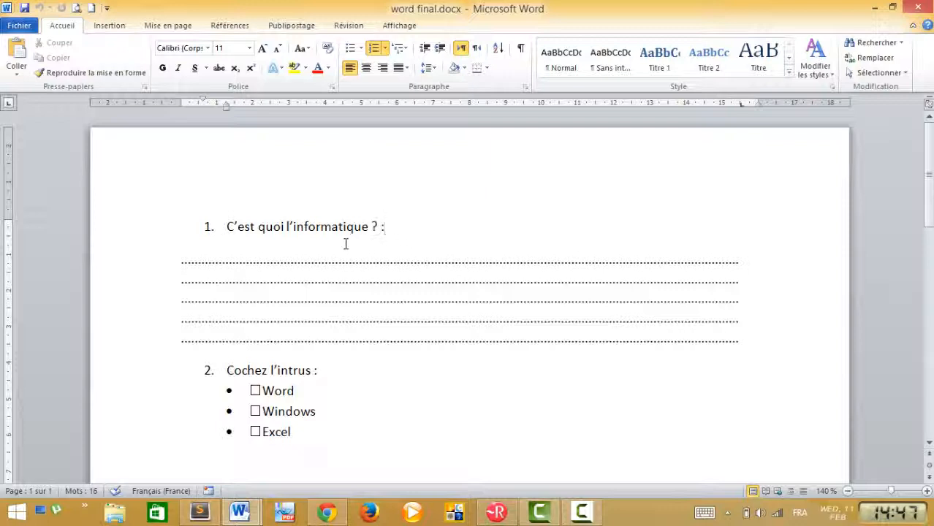
Examine the dotted answer lines and the checkbox items in word final.docx, and switch to word.docx
drag(157, 269, 156, 338)
drag(295, 432, 242, 392)
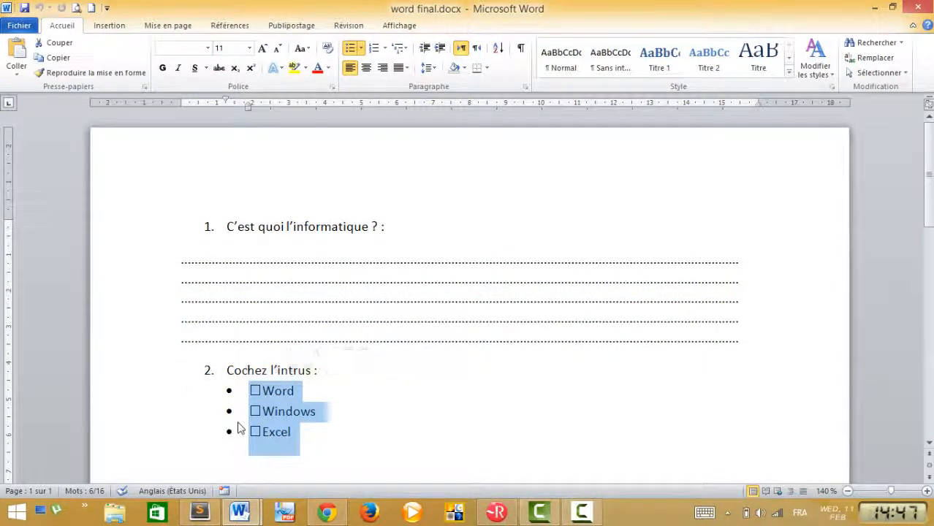
click(241, 510)
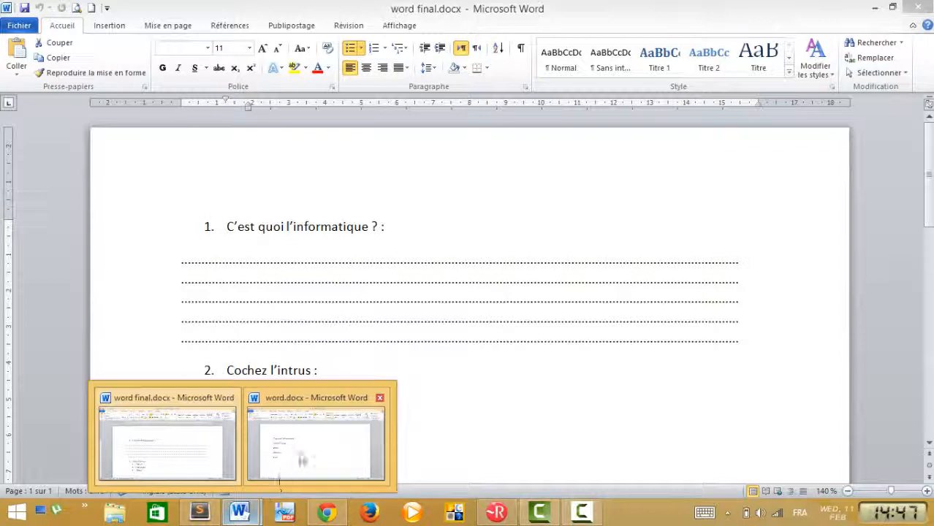
click(300, 453)
Number the two questions "C'est quoi l'informatique ? :" and "Cochez l'intrus :" as items 1 and 2
key(BackSpace)
key(BackSpace)
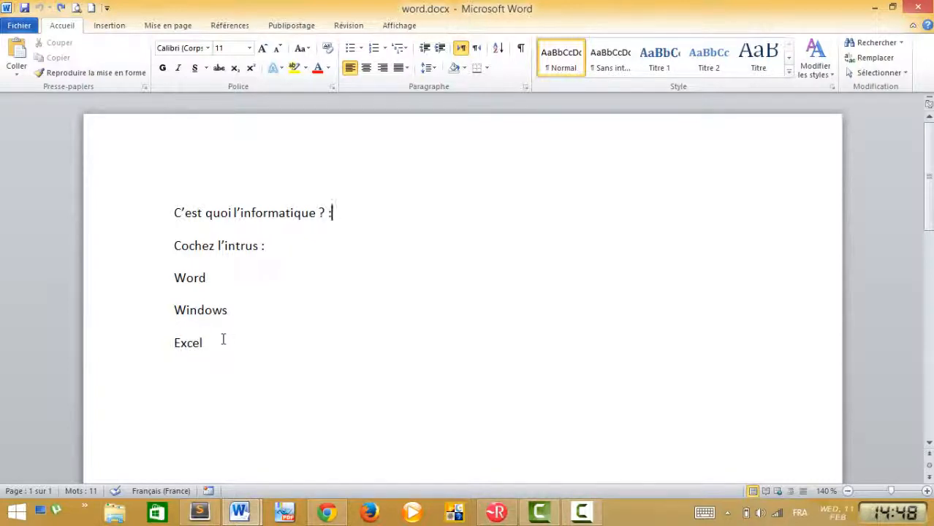
drag(212, 340, 121, 217)
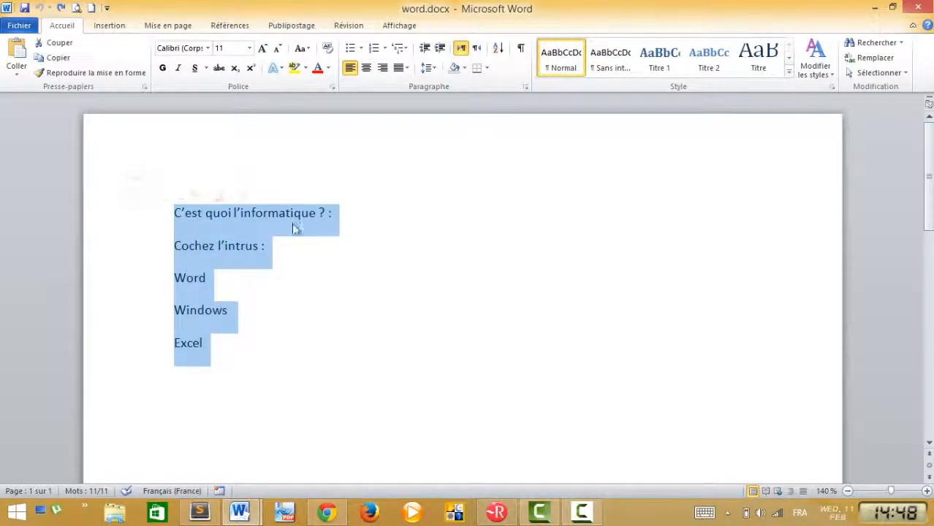
click(174, 214)
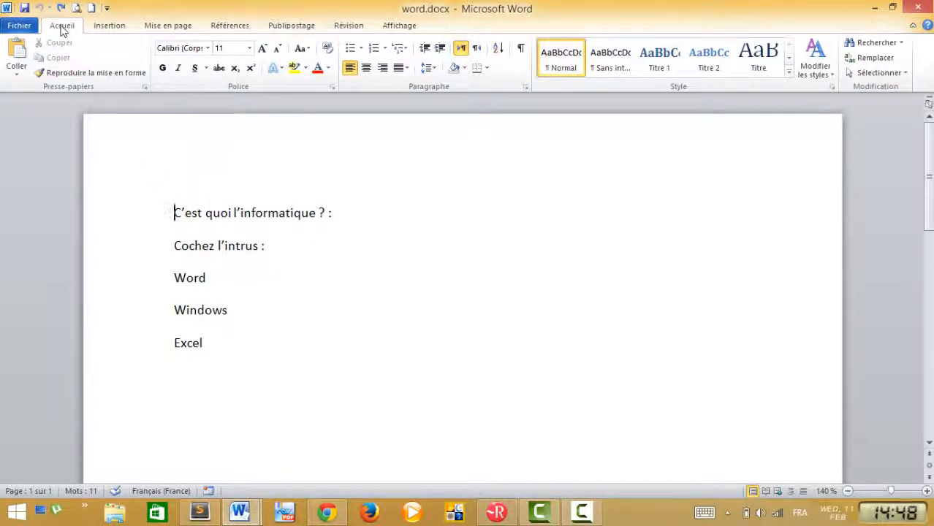
click(374, 49)
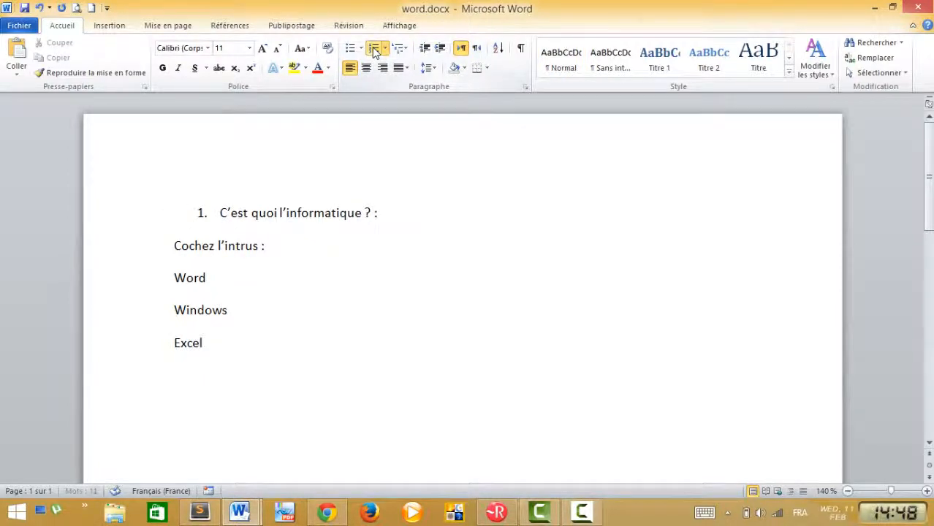
click(169, 247)
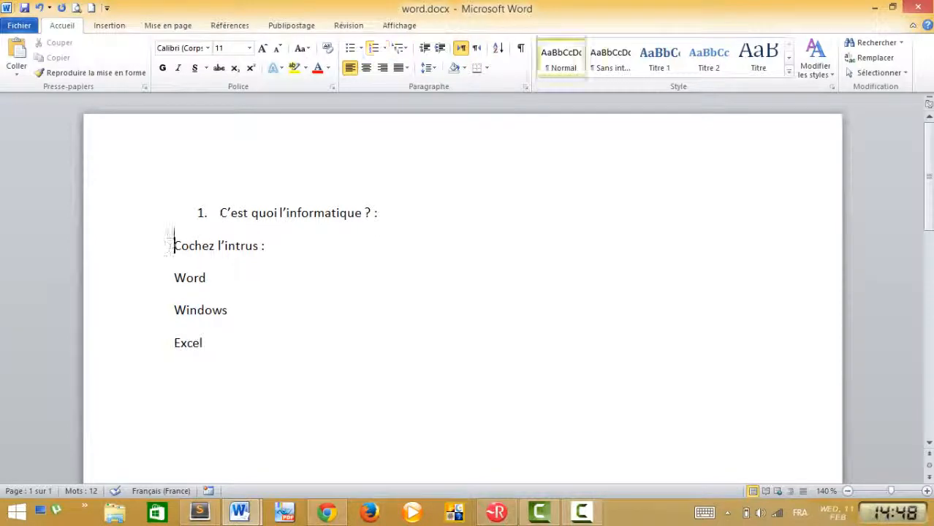
click(374, 48)
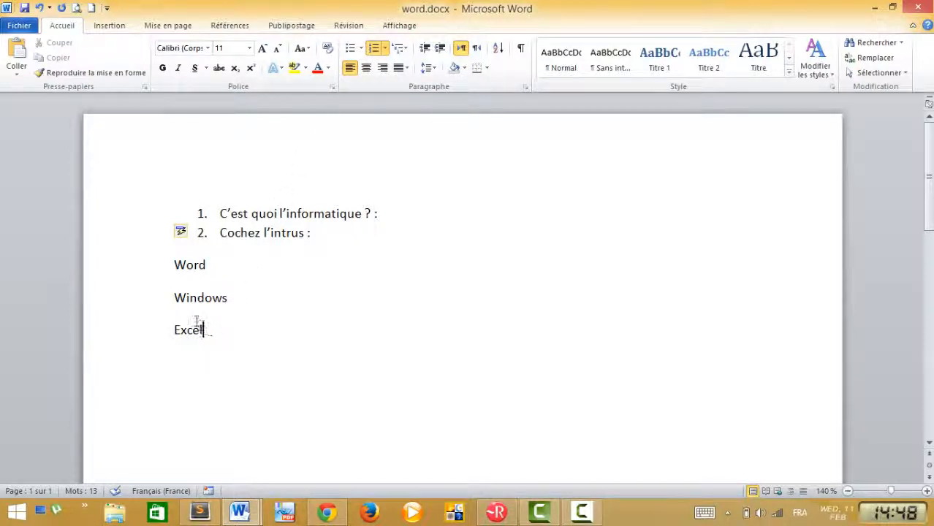
Make Word, Windows and Excel a bulleted list and increase its indent by one level
drag(203, 327, 171, 265)
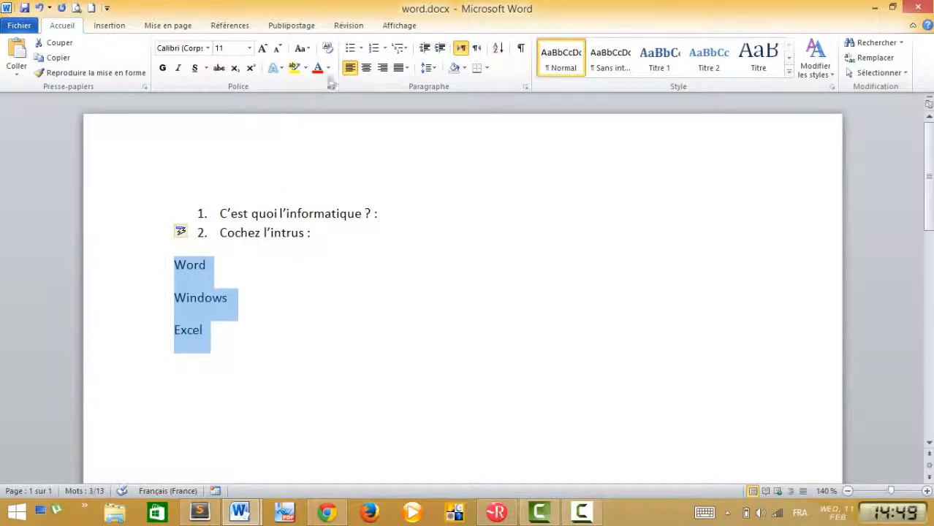
click(350, 49)
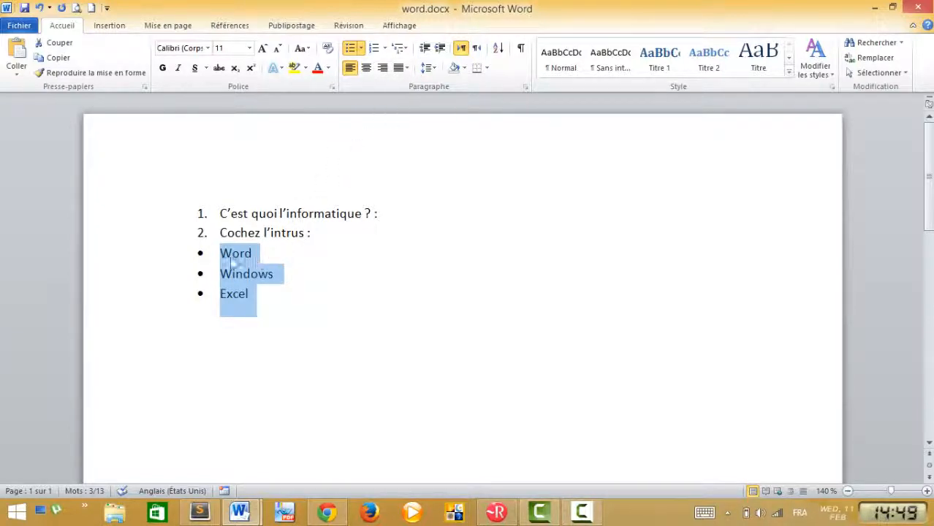
click(440, 49)
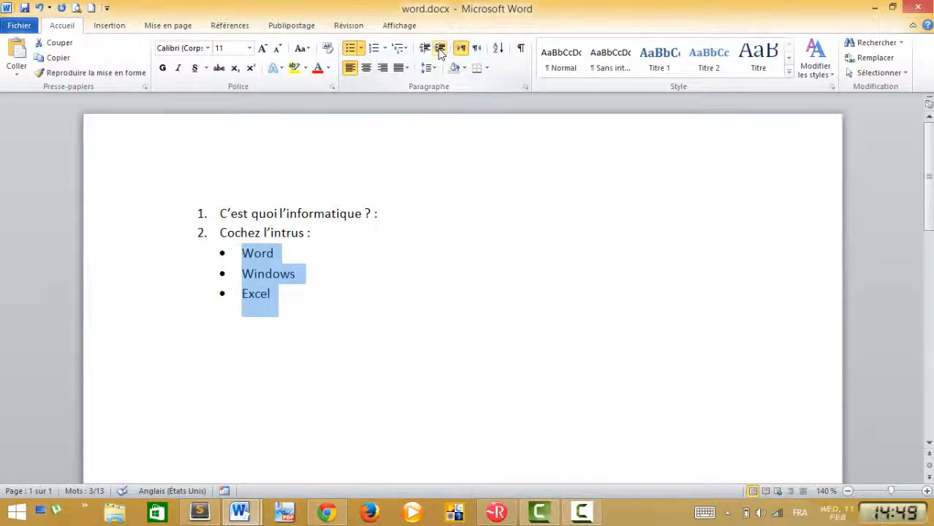
Place the cursor at the end of question 1, examine the dotted answer lines in word final.docx and return to word.docx
click(383, 212)
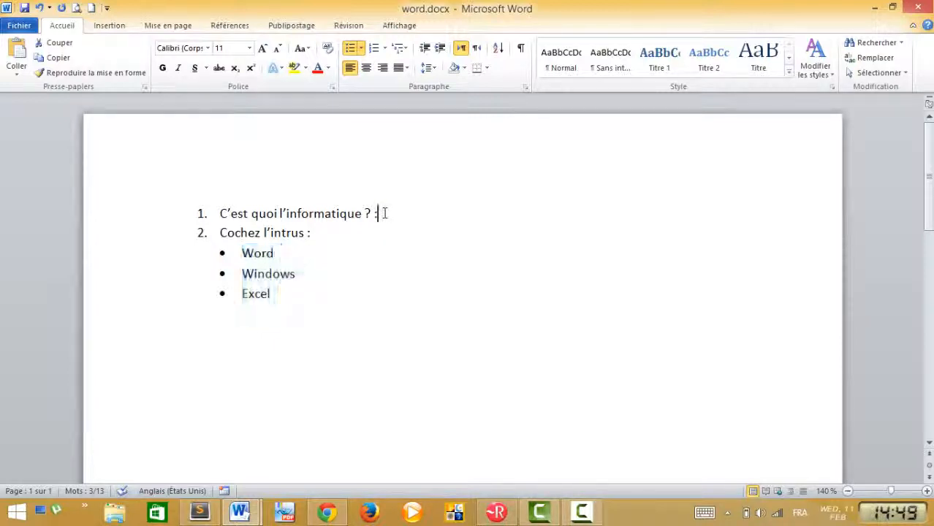
mouse_move(242, 514)
click(203, 449)
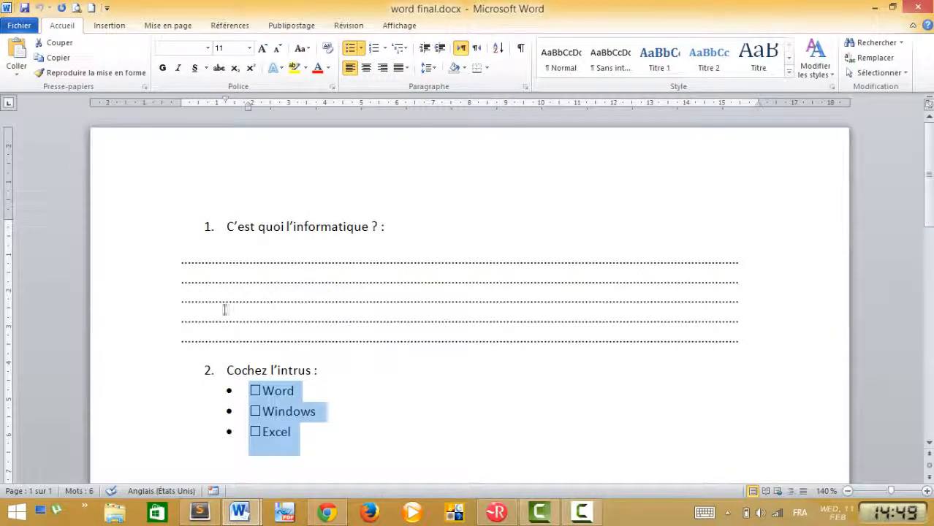
drag(160, 271, 161, 336)
click(282, 251)
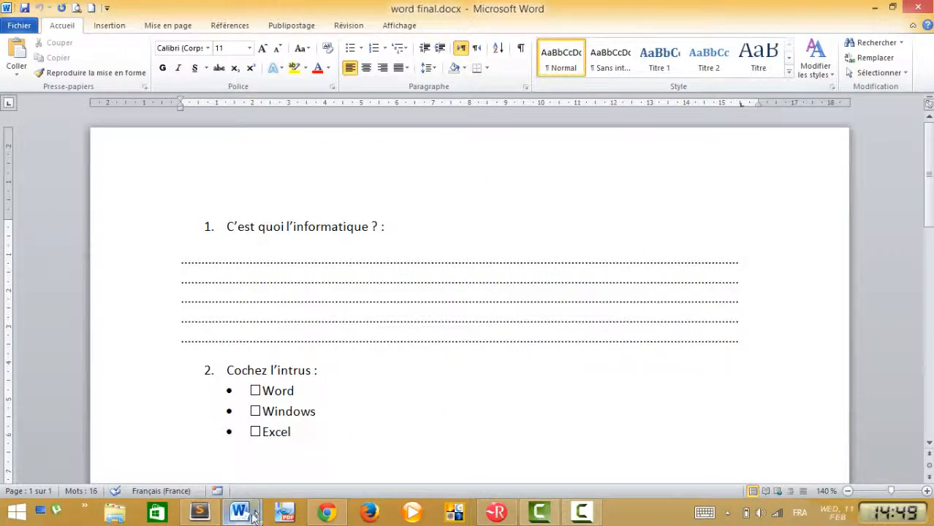
mouse_move(254, 515)
click(291, 463)
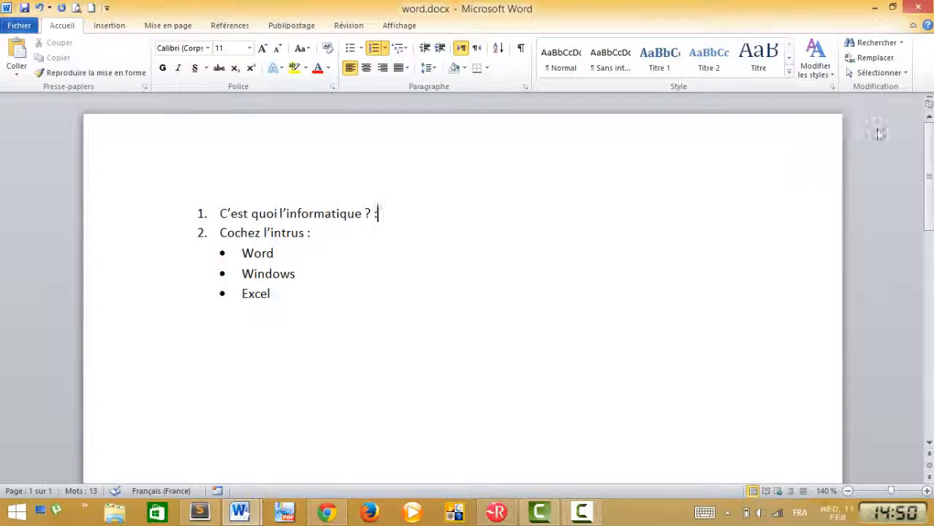
Show the ruler and set a left-aligned tab stop at 15,5 cm with dotted leader option 2 for question 1
click(929, 107)
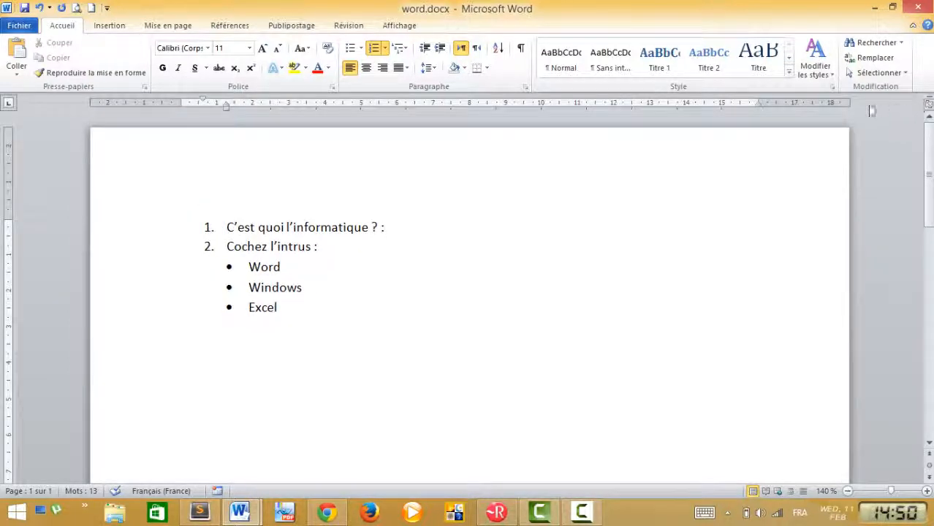
double_click(738, 104)
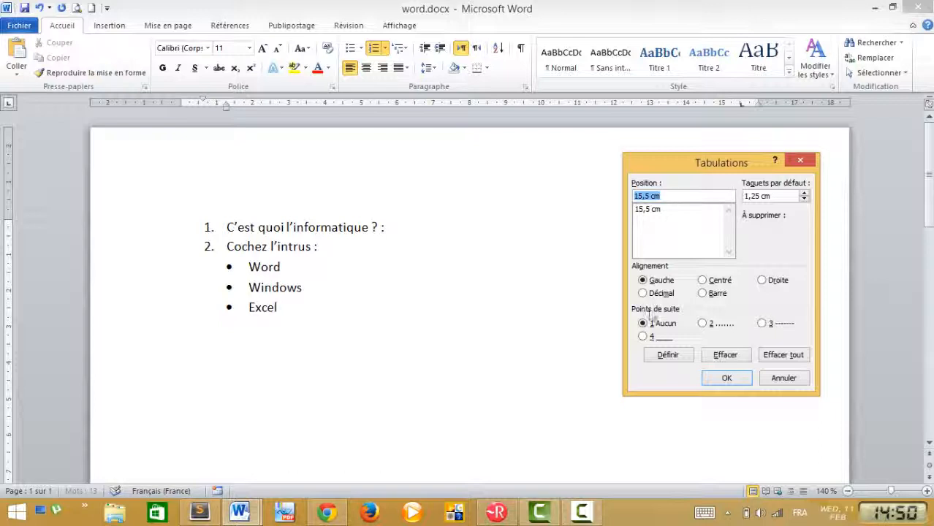
click(704, 326)
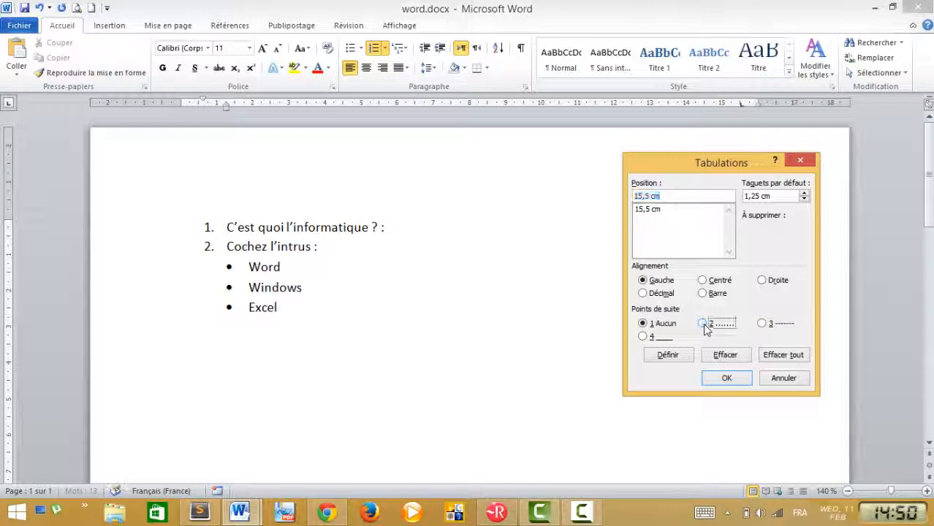
click(731, 379)
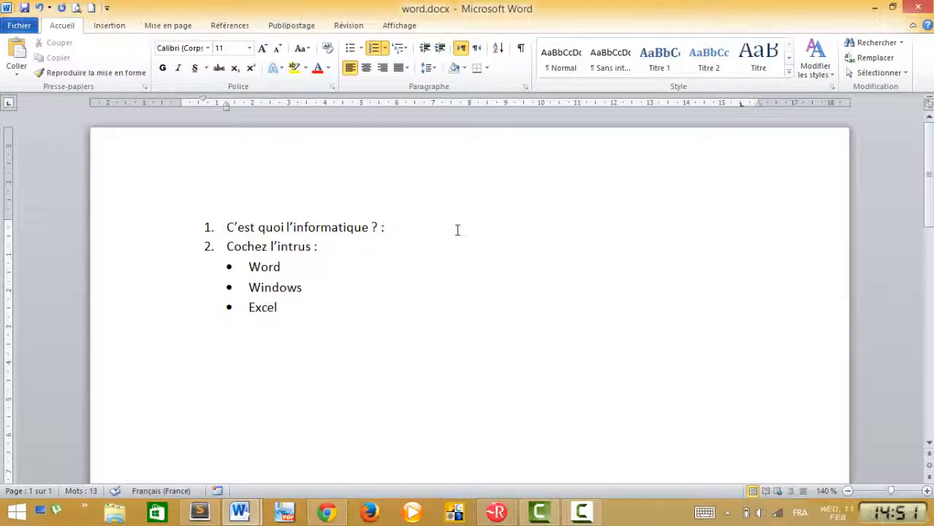
Insert an empty paragraph below question 1 and remove its list numbering
key(Return)
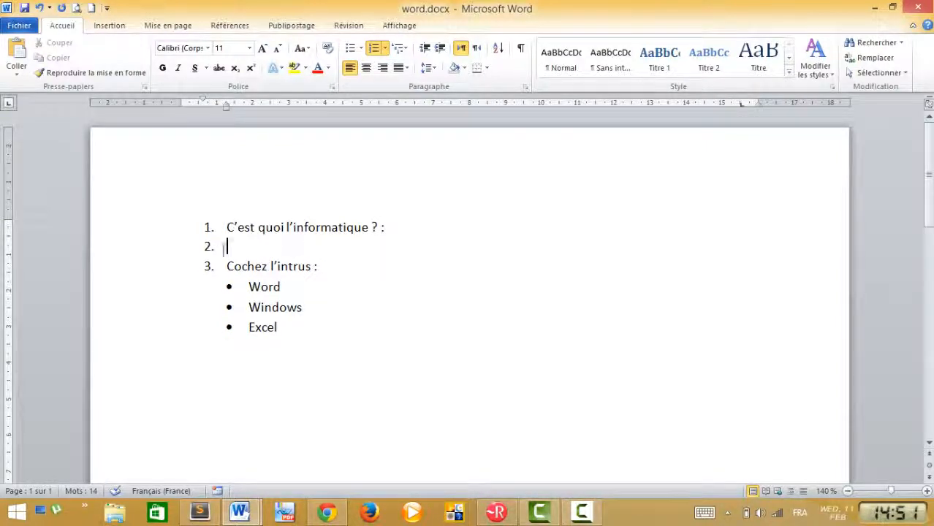
key(Left)
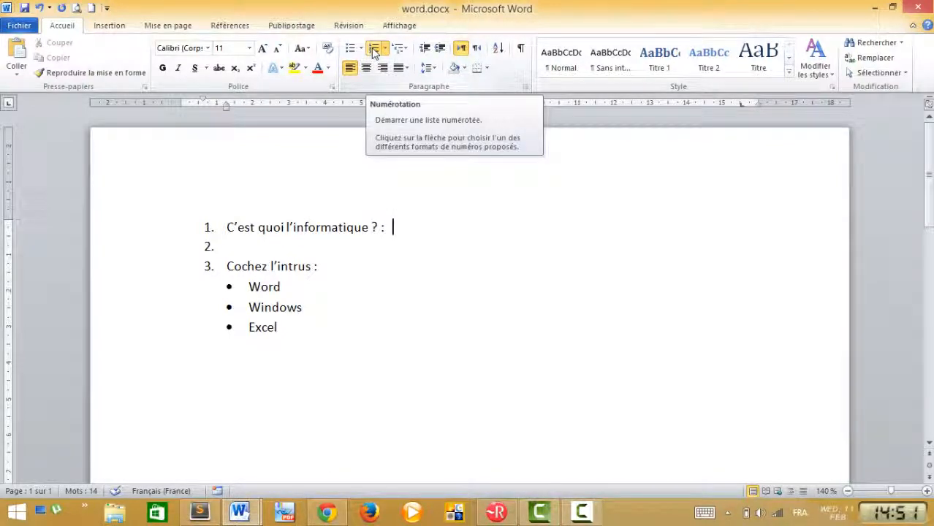
key(Down)
click(374, 51)
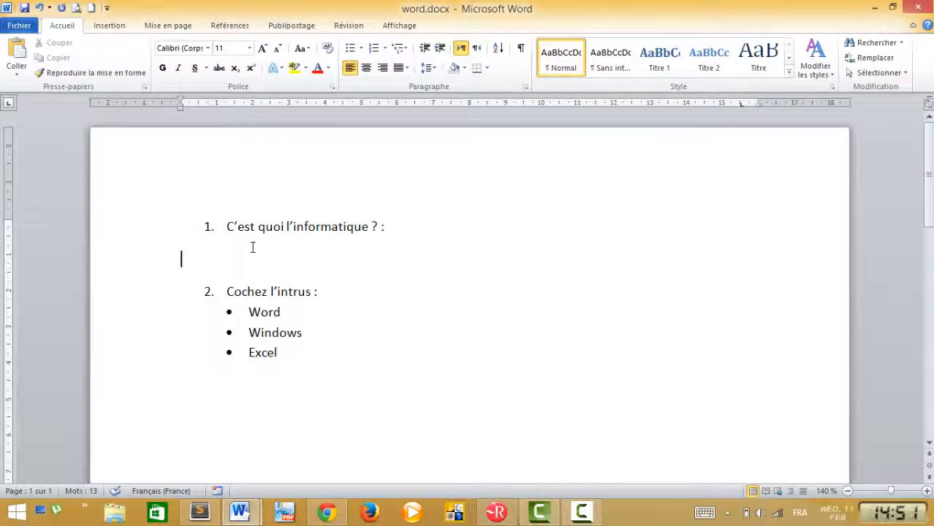
Fill the empty paragraph below question 1 with seven dotted answer lines using the leader tab
key(Tab)
key(Tab)
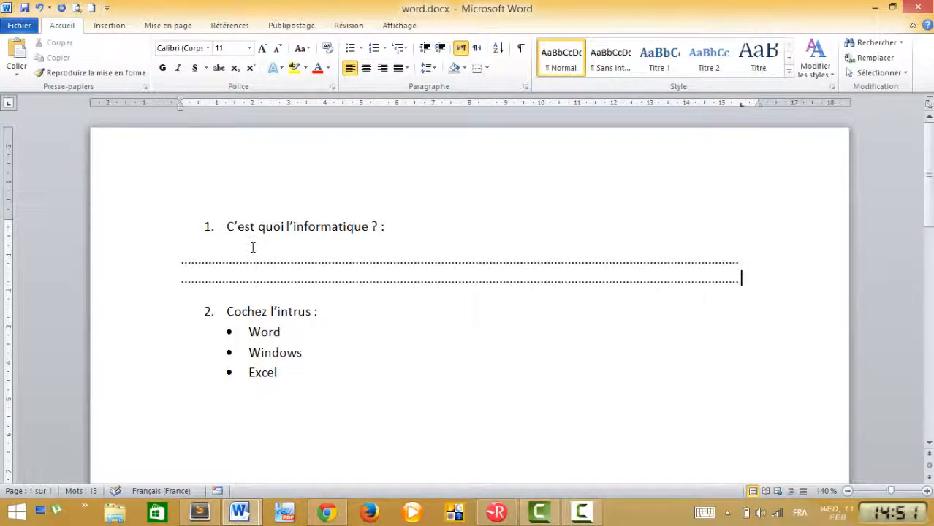
key(Tab)
key(Tab)
key(Tab)
key(Tab)
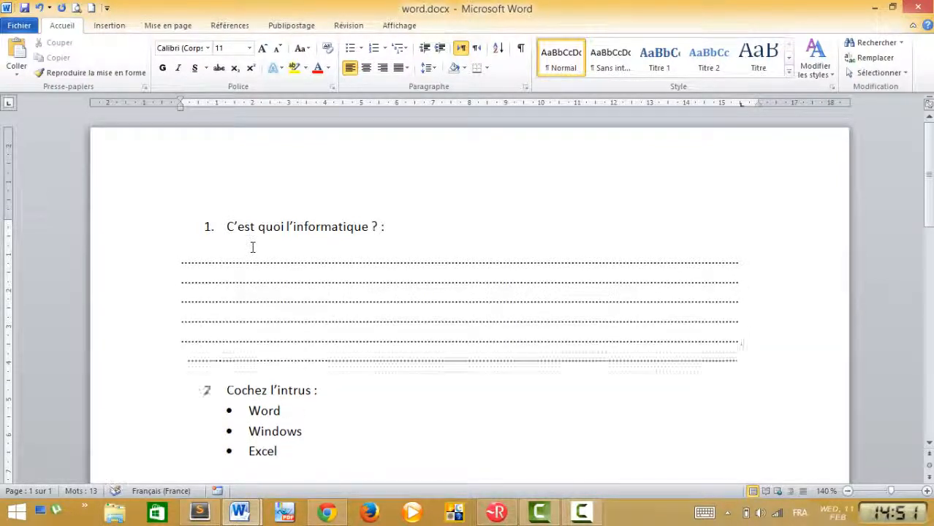
key(Tab)
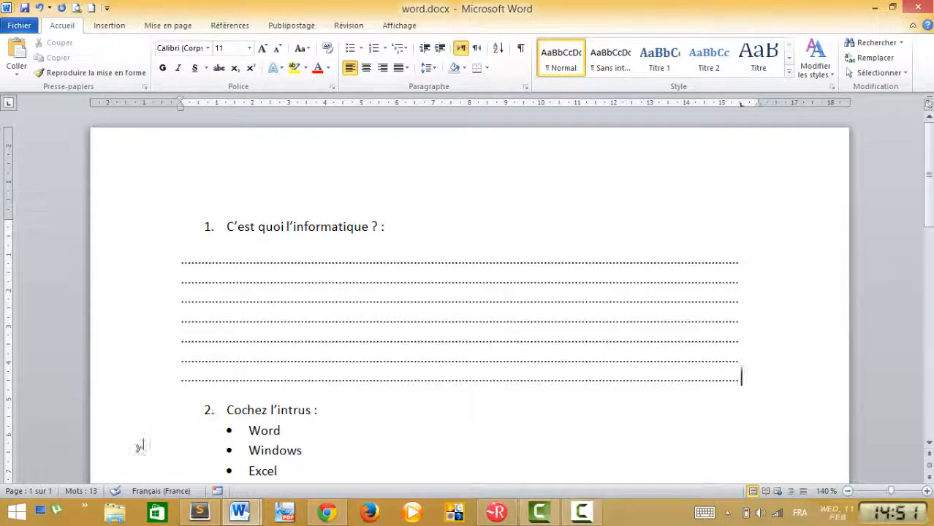
Search for the on-screen keyboard with "cla", open it to view the key layout, and minimize it
click(17, 514)
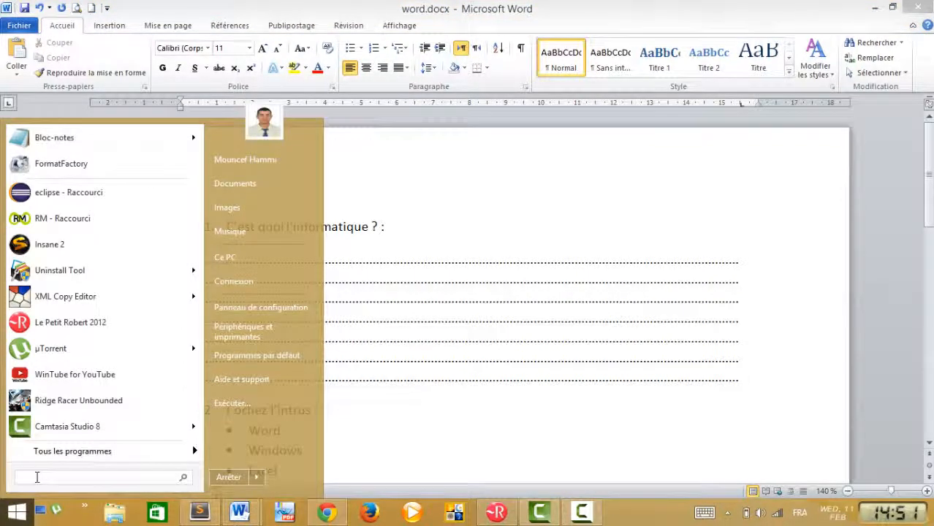
text(cla)
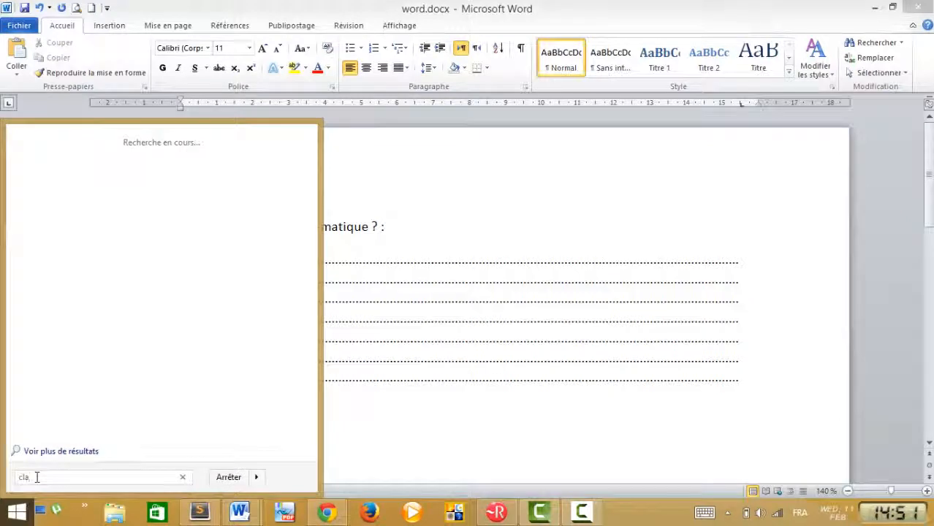
click(62, 157)
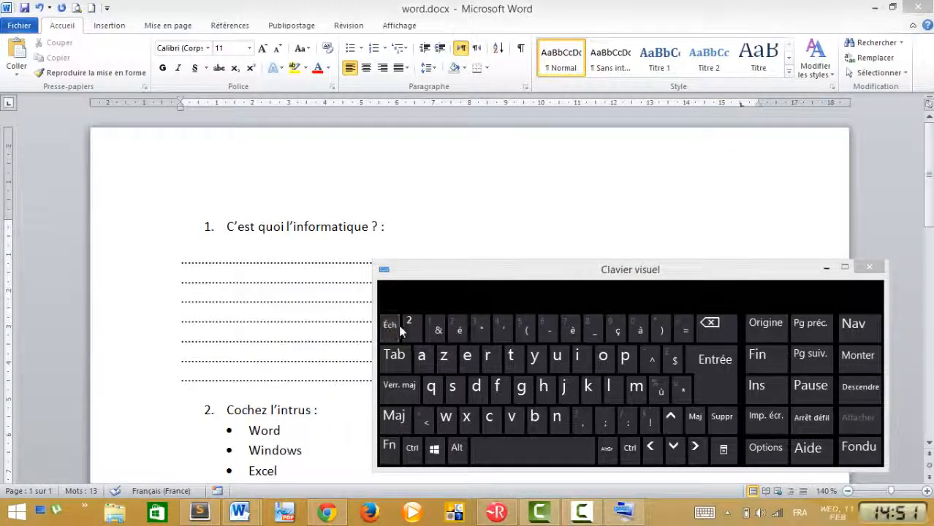
click(829, 268)
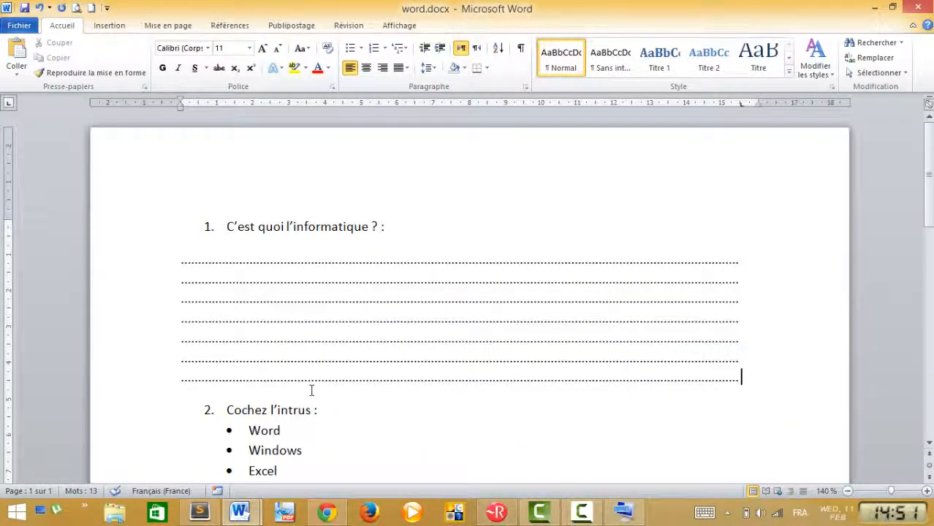
Select the Word, Windows and Excel items, compare them with the checkbox list in word final.docx, and return to word.docx
scroll(311, 392, down, 1)
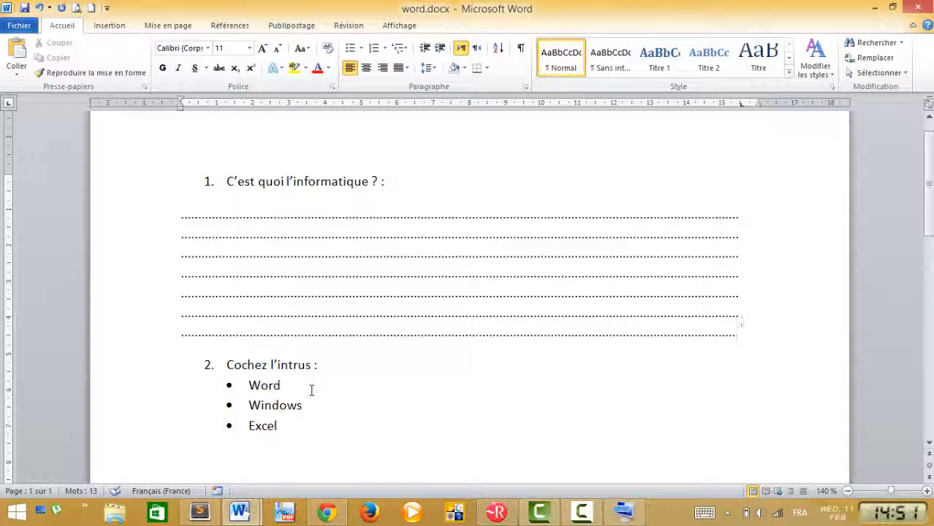
scroll(312, 391, down, 1)
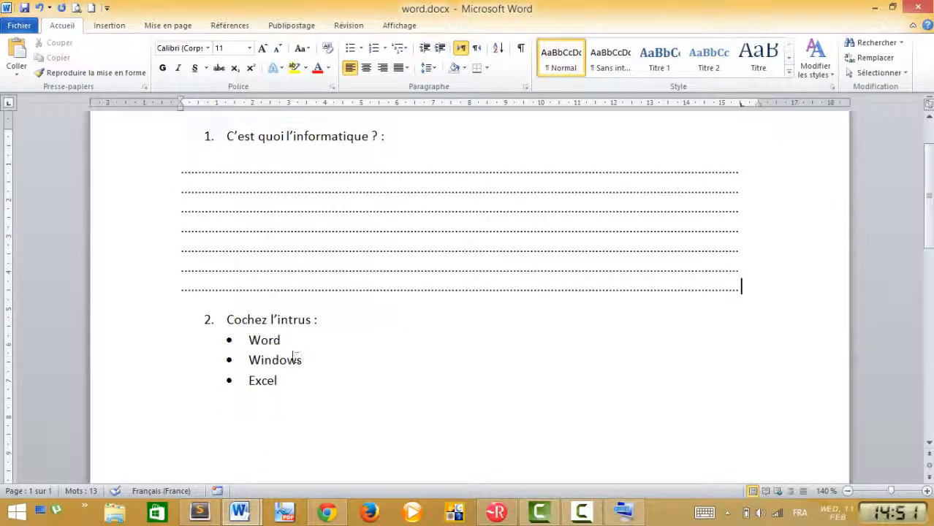
drag(281, 379, 249, 338)
mouse_move(241, 512)
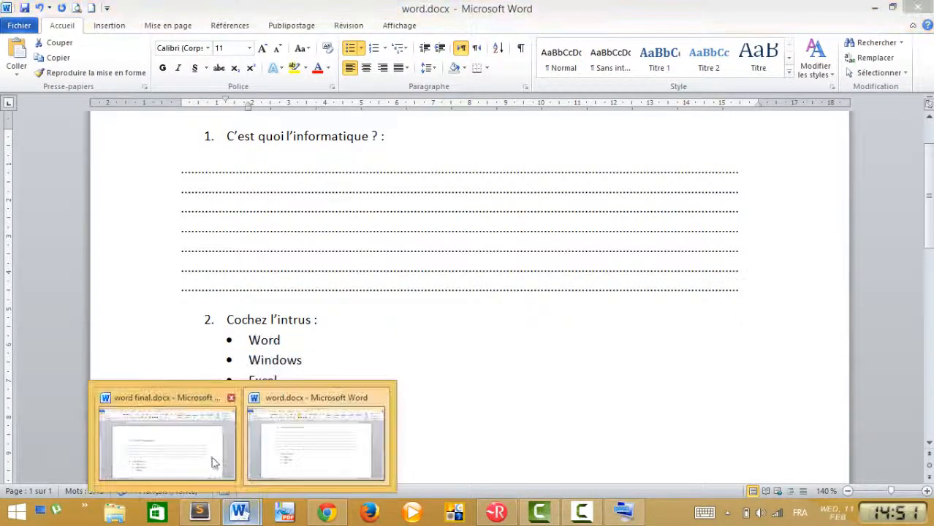
click(215, 461)
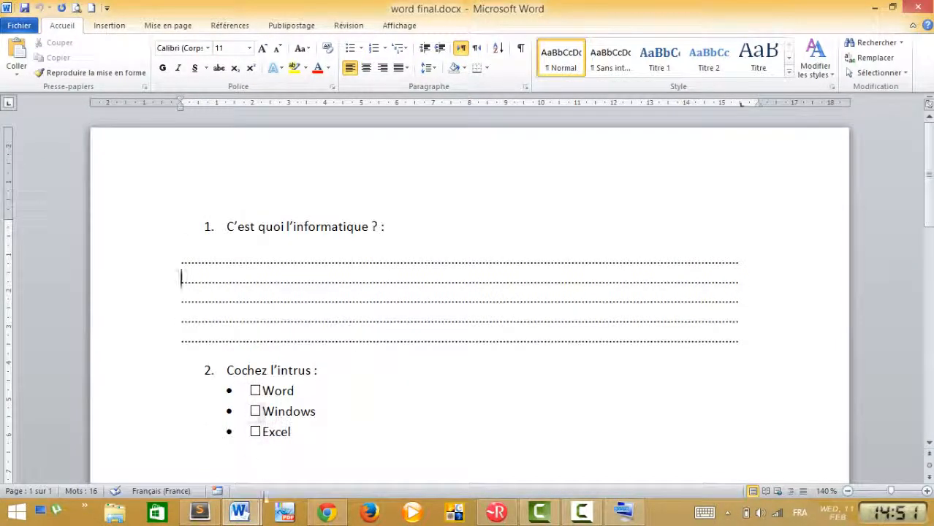
mouse_move(241, 511)
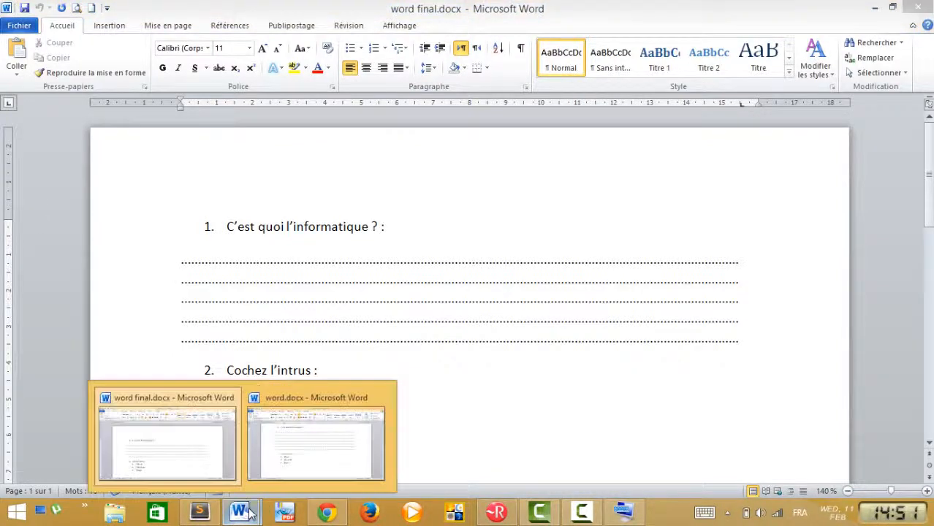
click(295, 453)
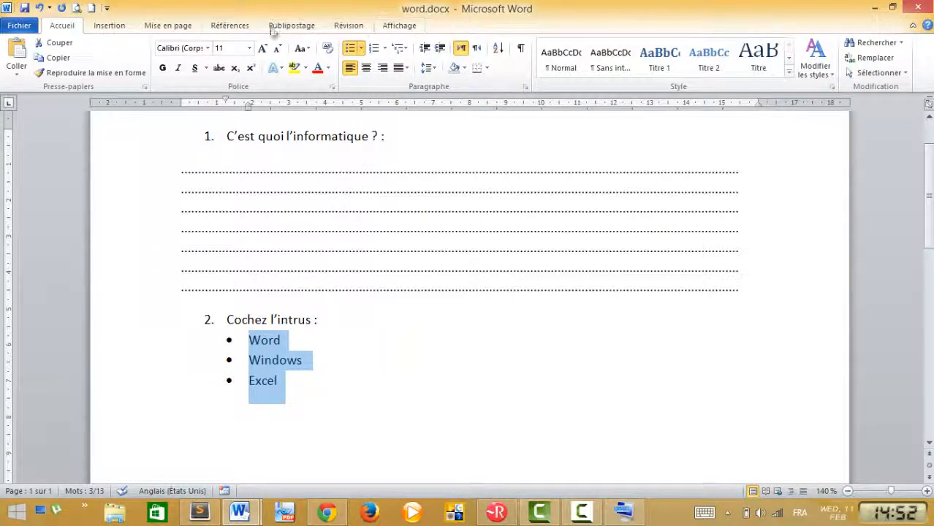
Enable the Développeur tab in Word's ribbon customization options and apply the change
click(17, 27)
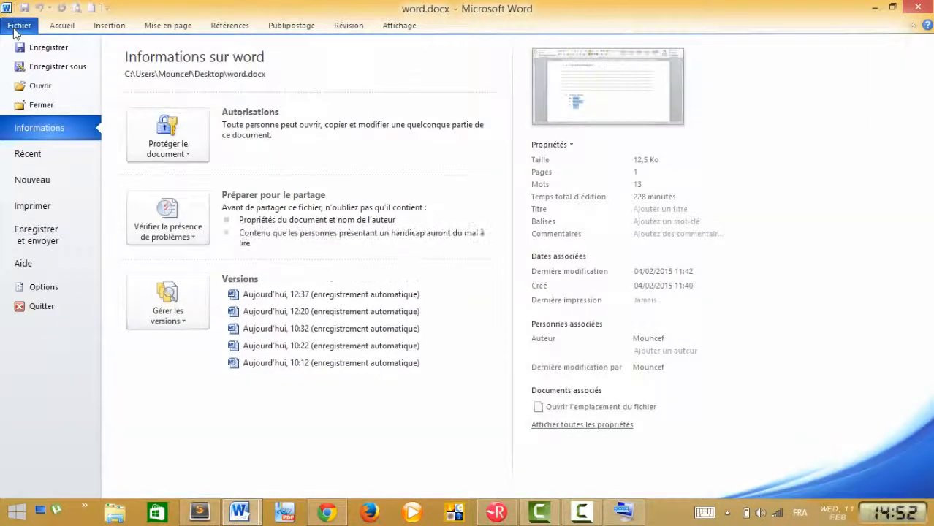
click(44, 287)
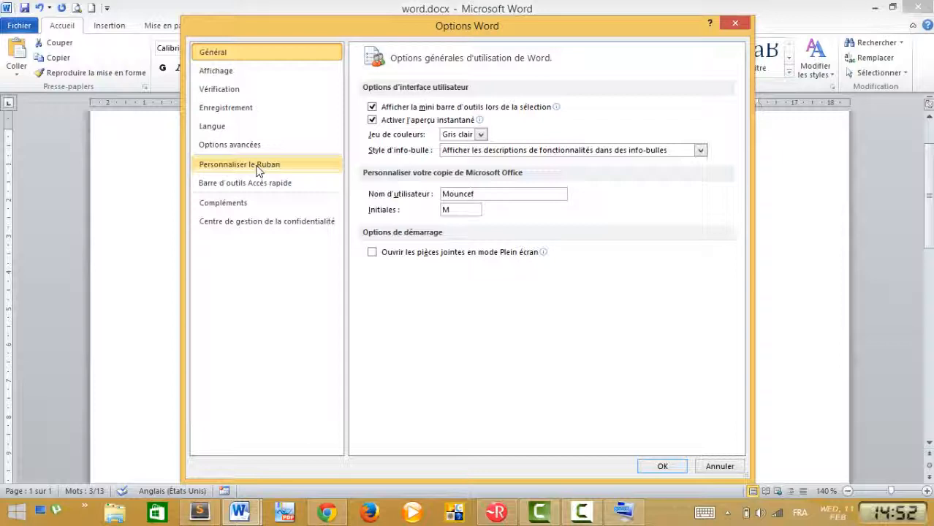
click(258, 169)
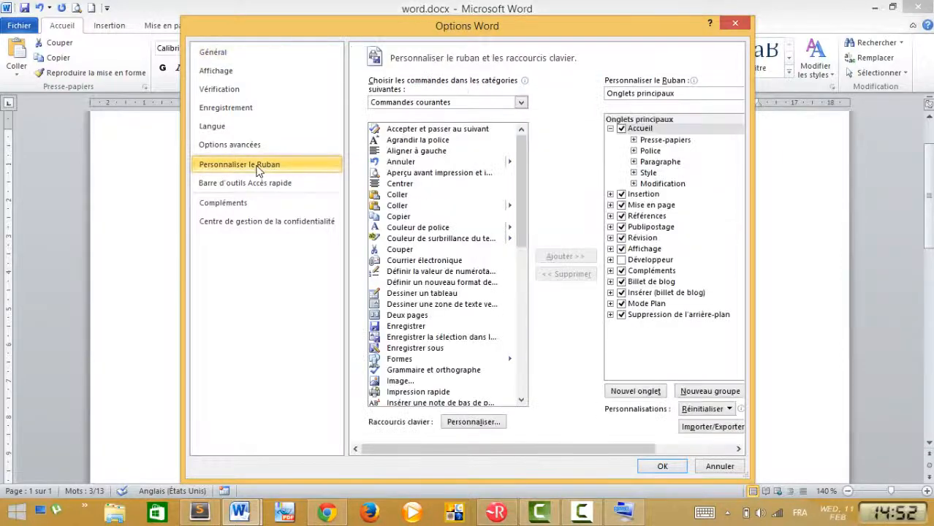
click(621, 261)
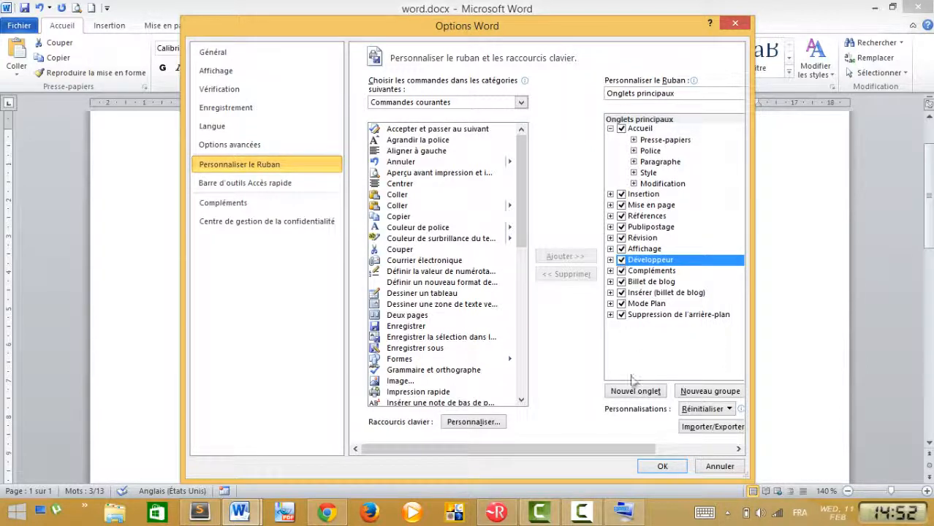
click(660, 467)
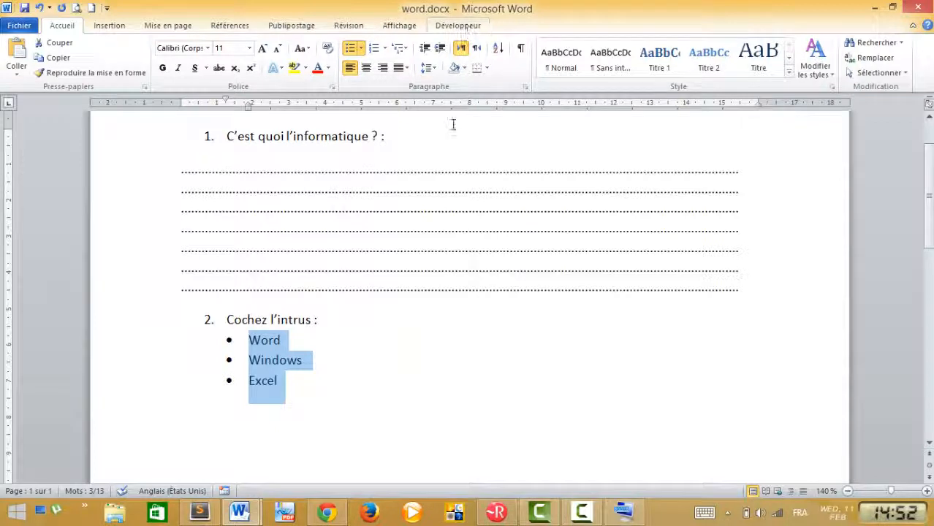
Insert a checkbox content control before the Word item in the list under question 2
click(459, 26)
click(249, 341)
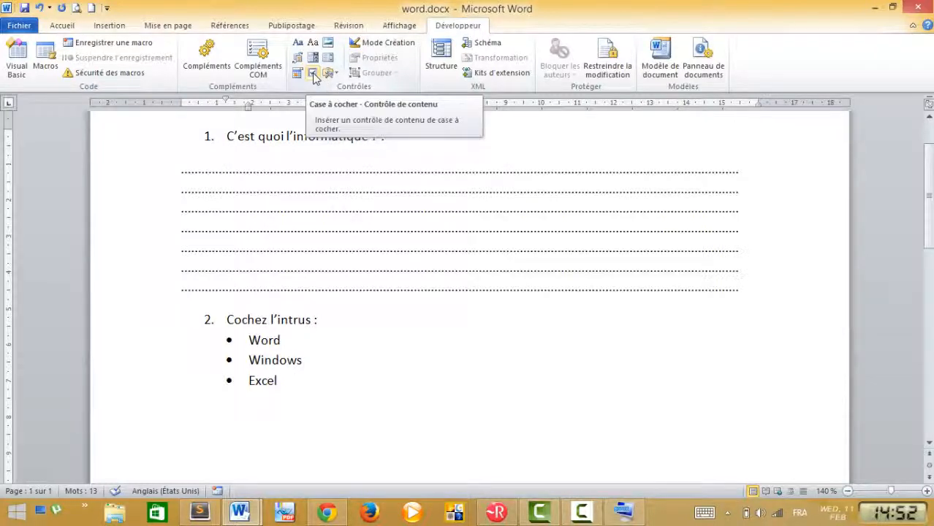
click(312, 73)
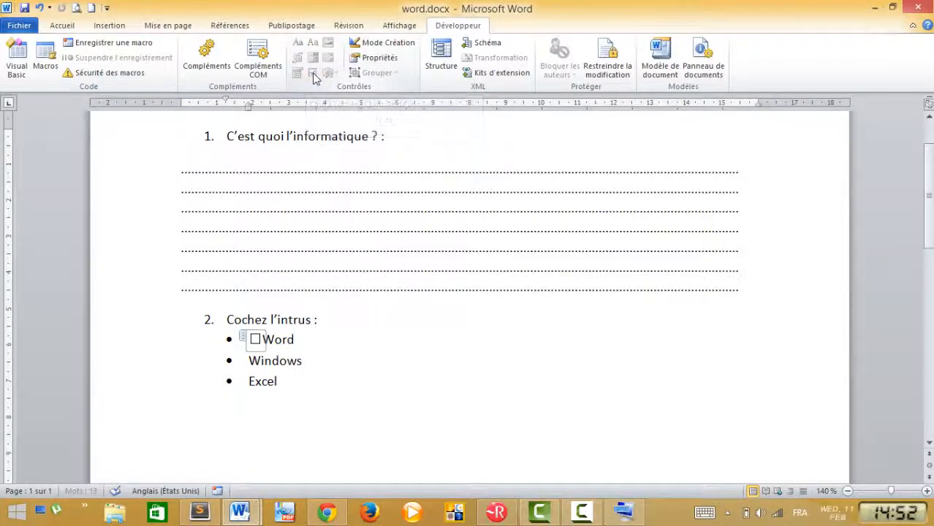
Insert a checkbox content control before the Windows item and another before the Excel item
click(256, 359)
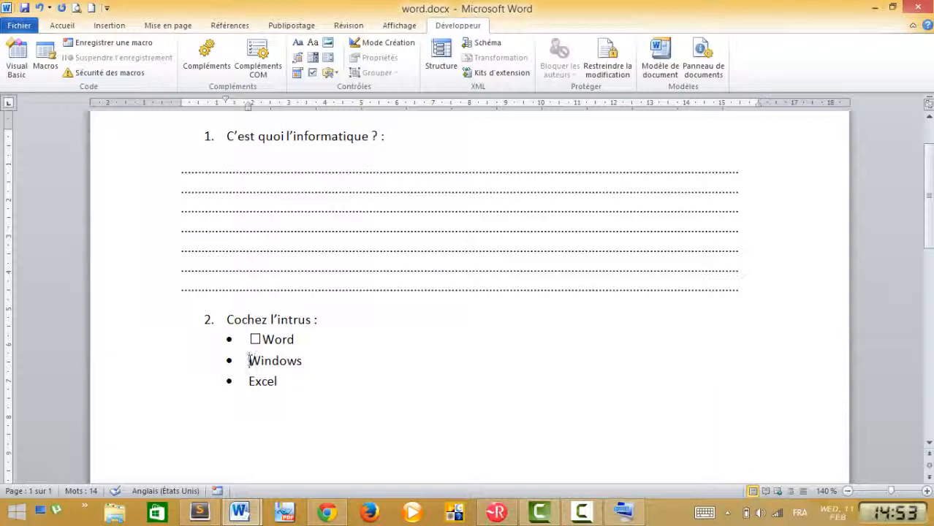
click(312, 74)
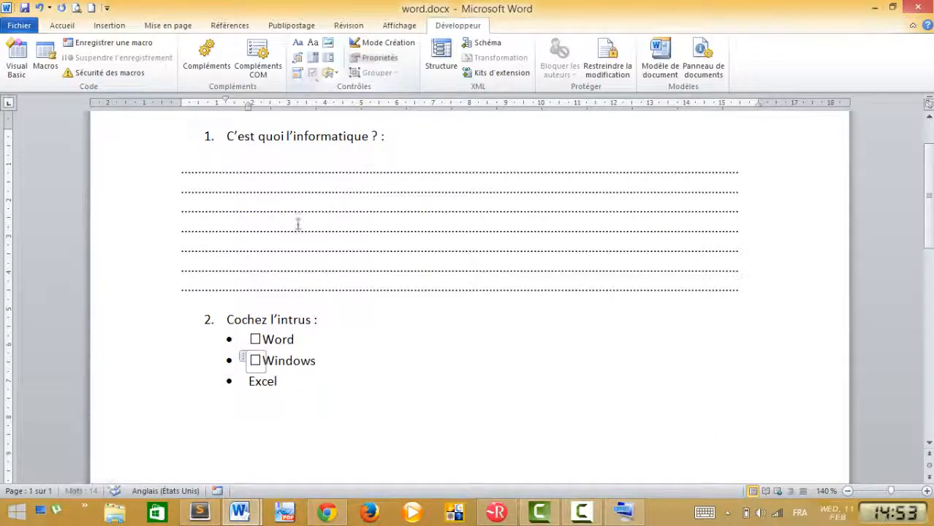
click(248, 380)
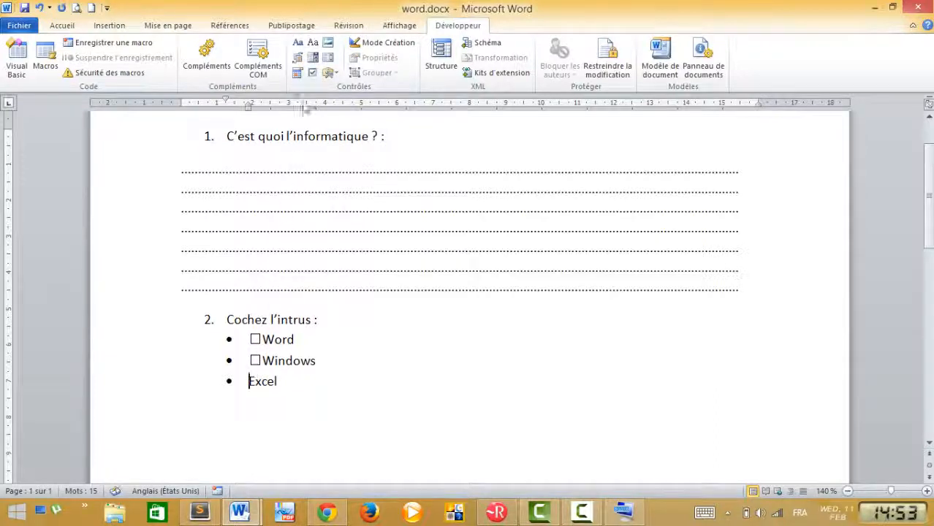
click(312, 73)
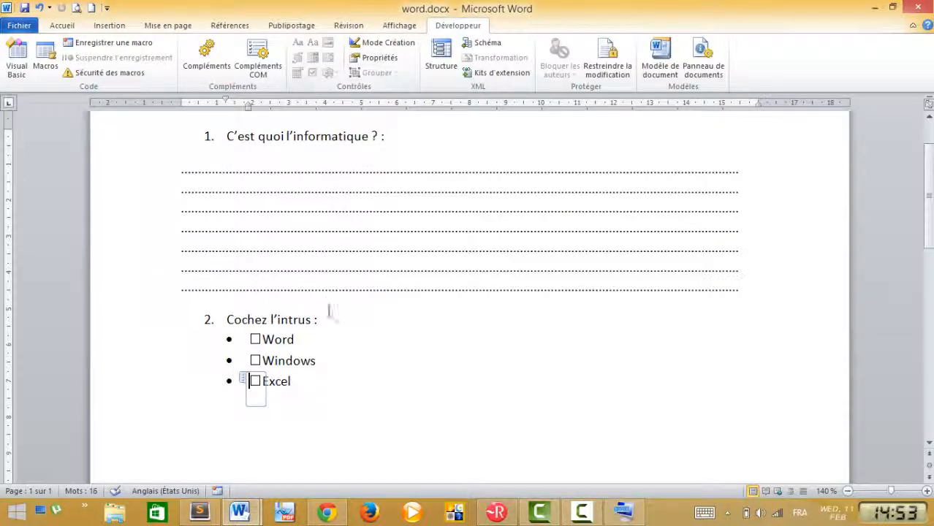
click(301, 380)
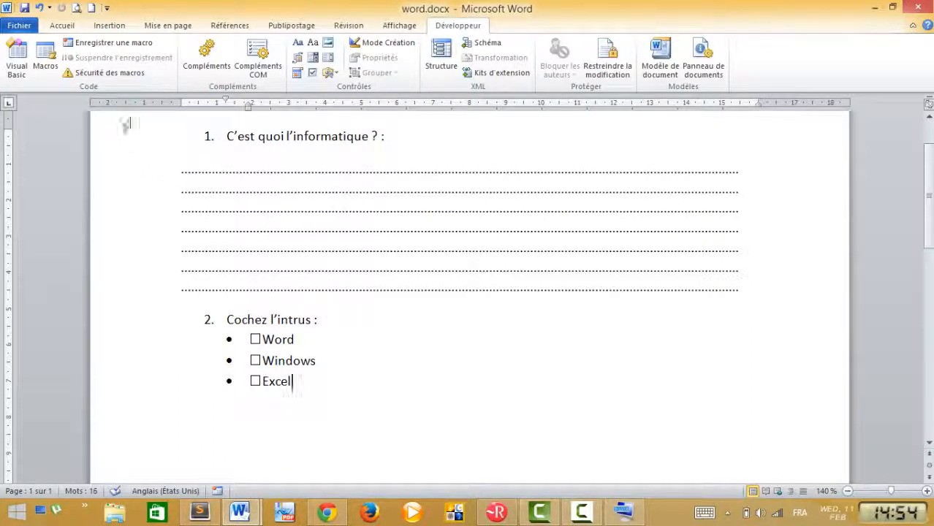
Undo the Windows and Excel checkboxes, and try to insert a checkbox control on both items selected together
click(41, 7)
click(42, 7)
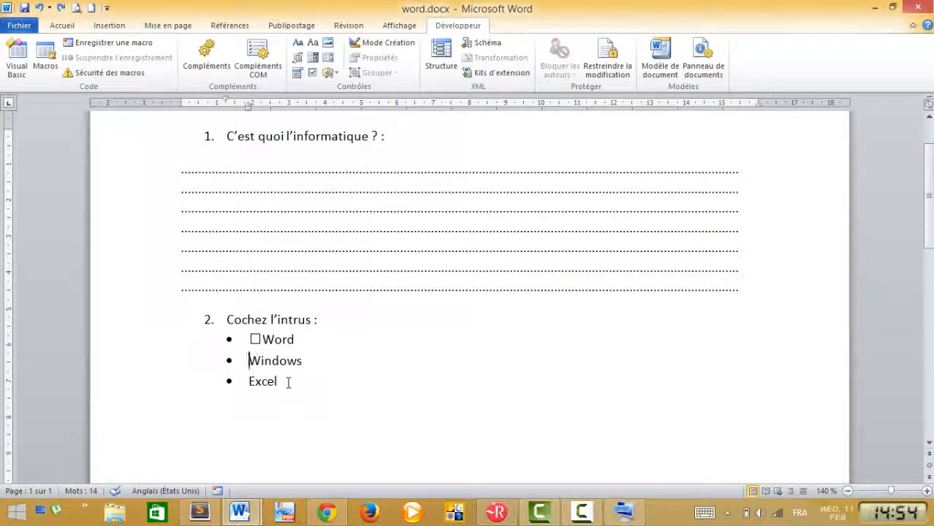
drag(284, 395, 248, 364)
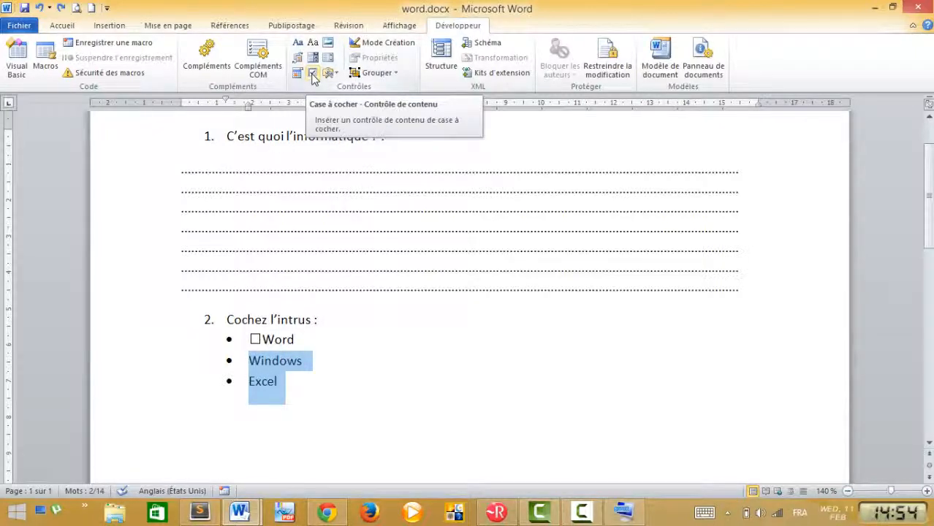
click(313, 74)
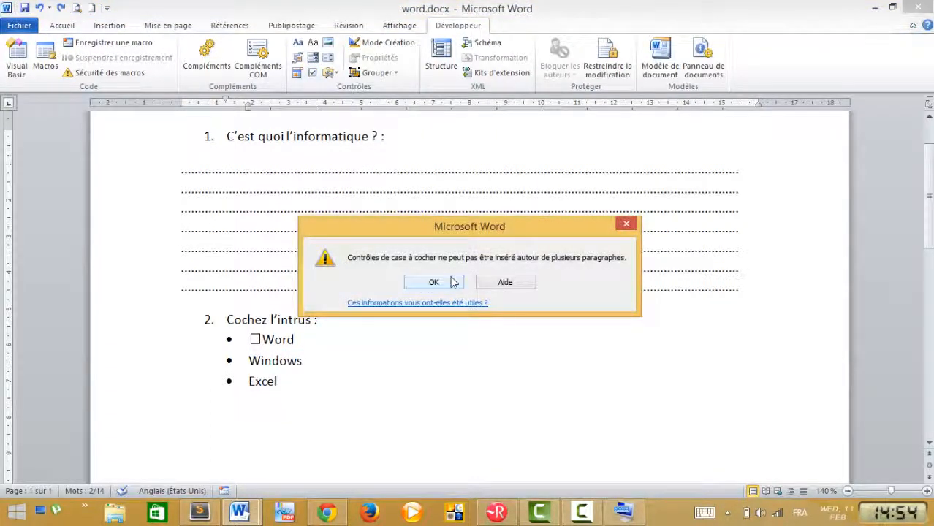
click(433, 283)
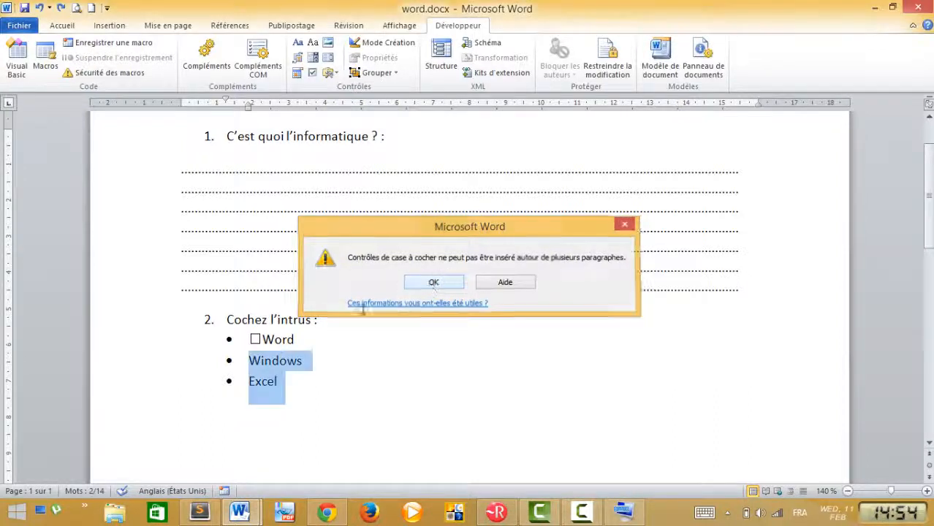
Insert separate checkbox content controls at the start of the Windows and Excel items
click(249, 366)
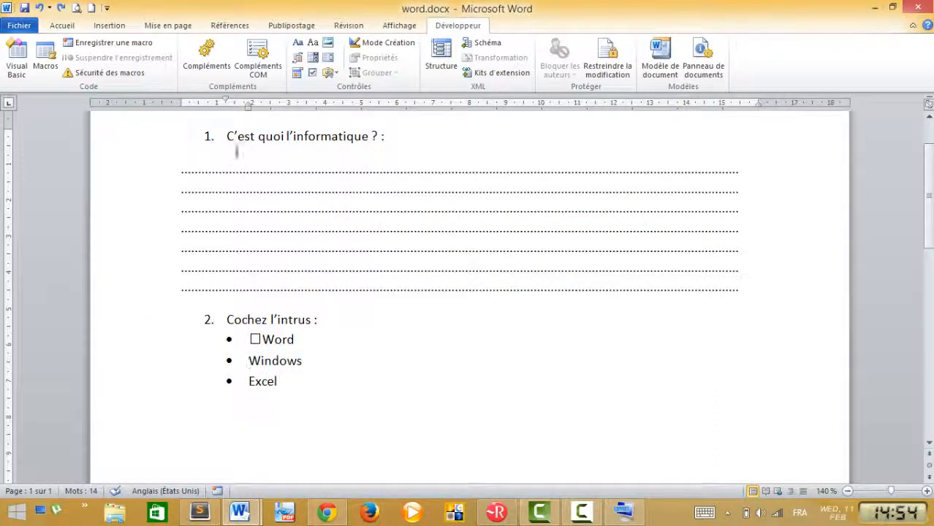
click(313, 74)
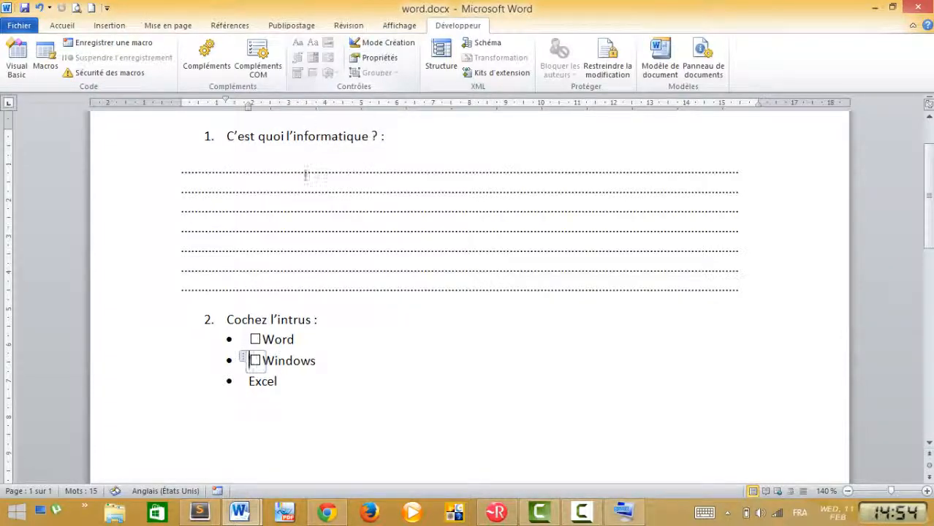
click(250, 385)
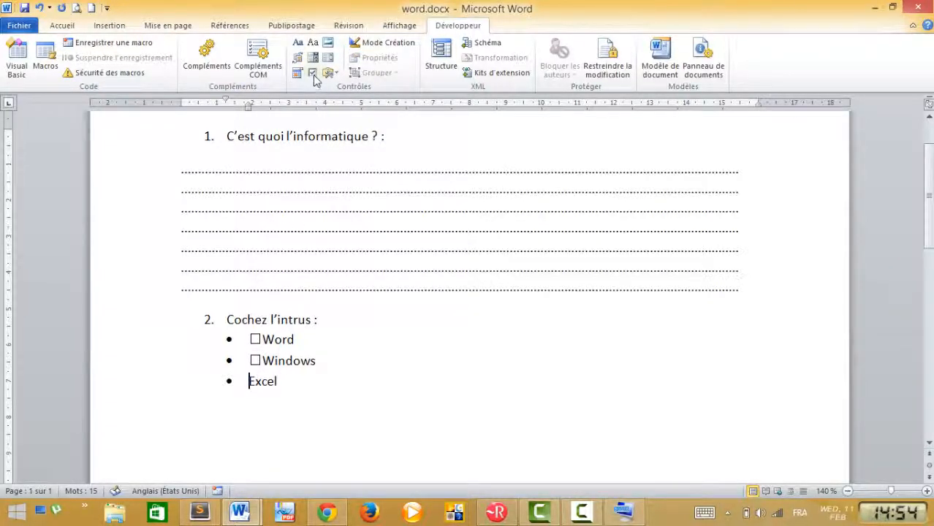
click(313, 75)
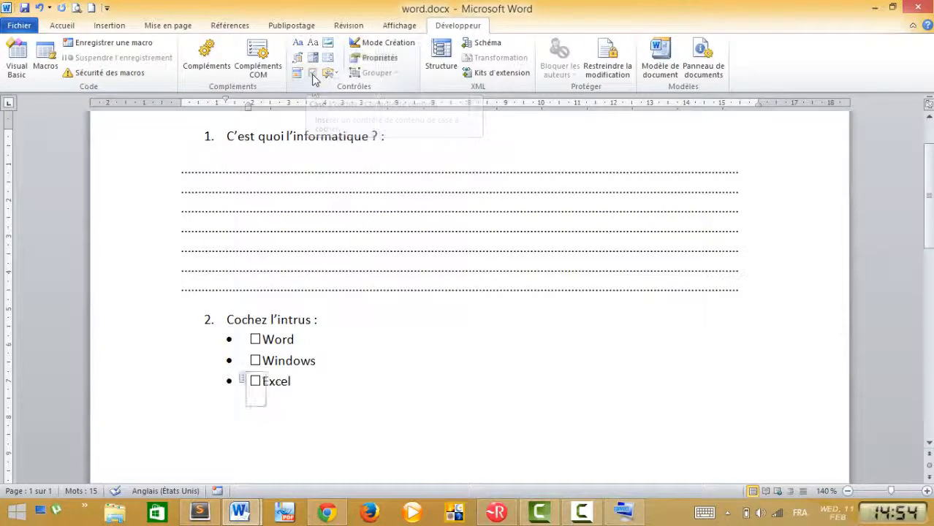
click(304, 377)
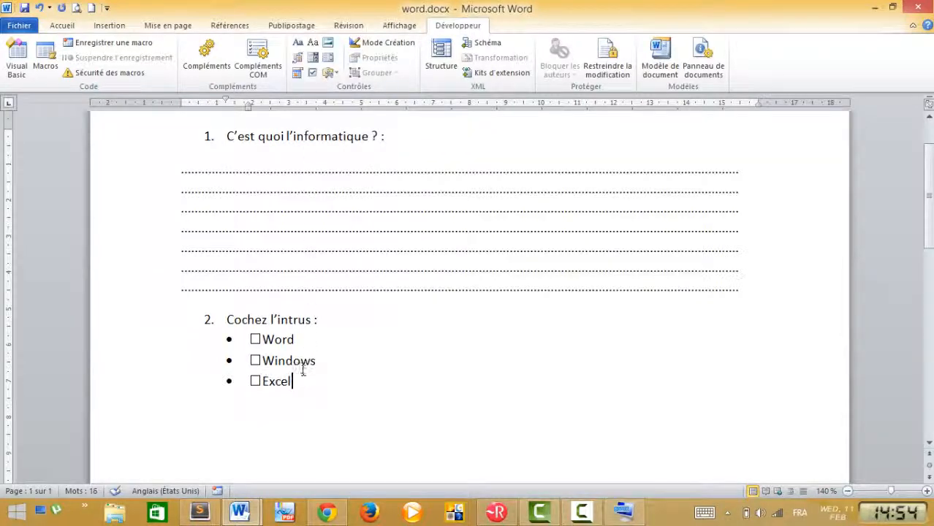
Tick and clear the checkbox before Word to test it, and delete that checkbox control
click(253, 340)
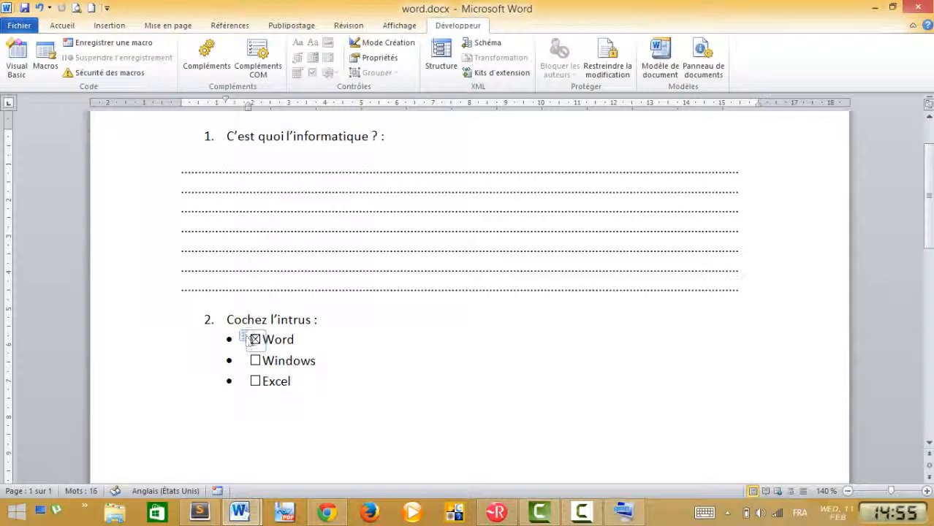
click(253, 340)
click(244, 339)
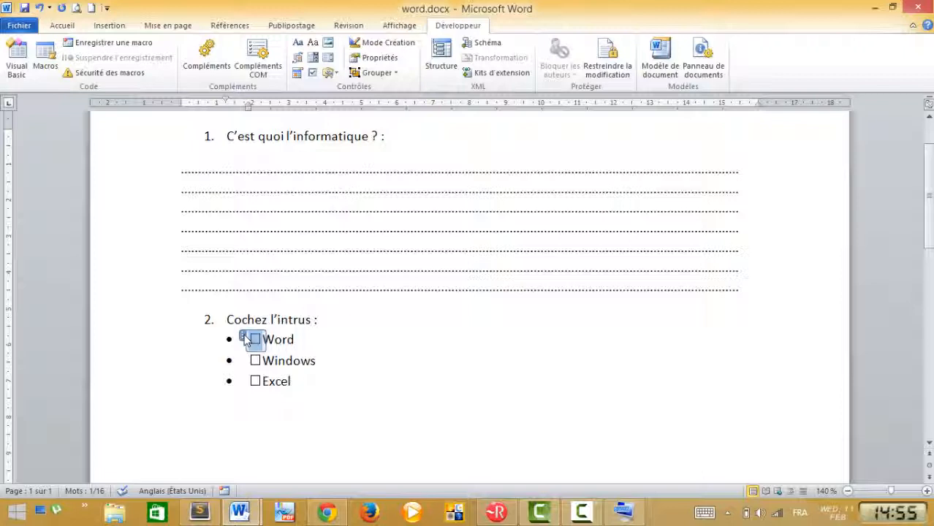
key(Delete)
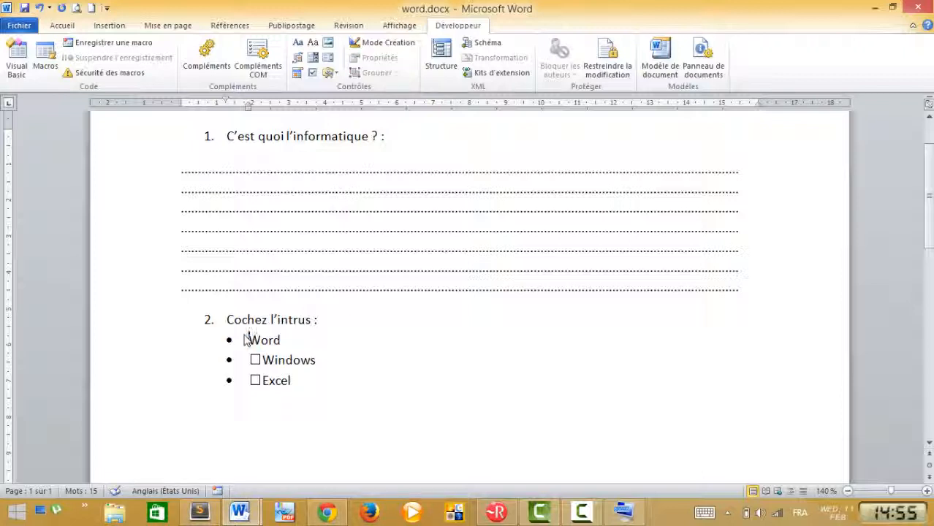
View the on-screen keyboard's key layout, minimize it, and restore the deleted checkbox before Word
click(625, 516)
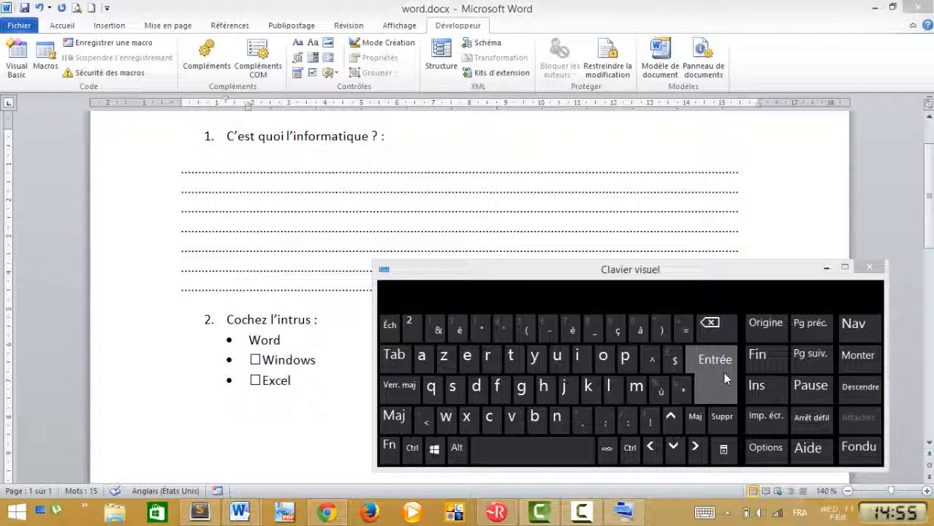
click(827, 268)
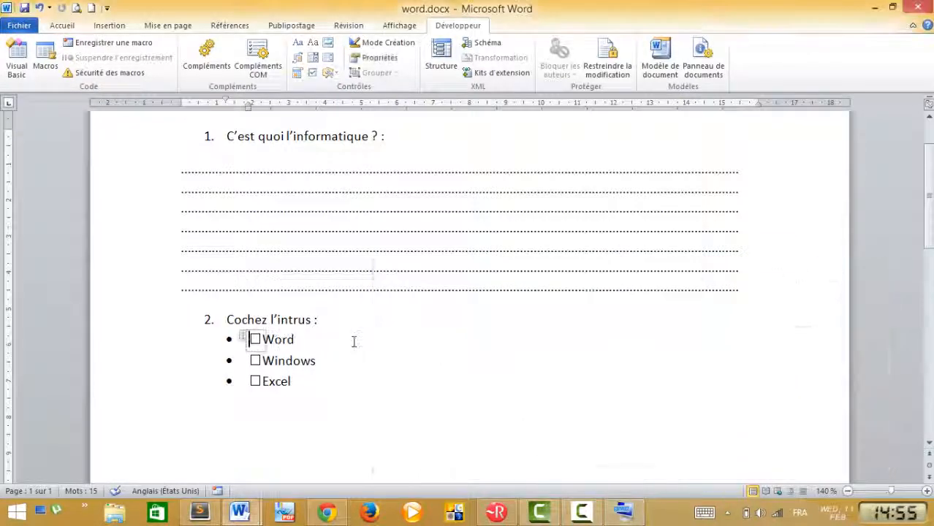